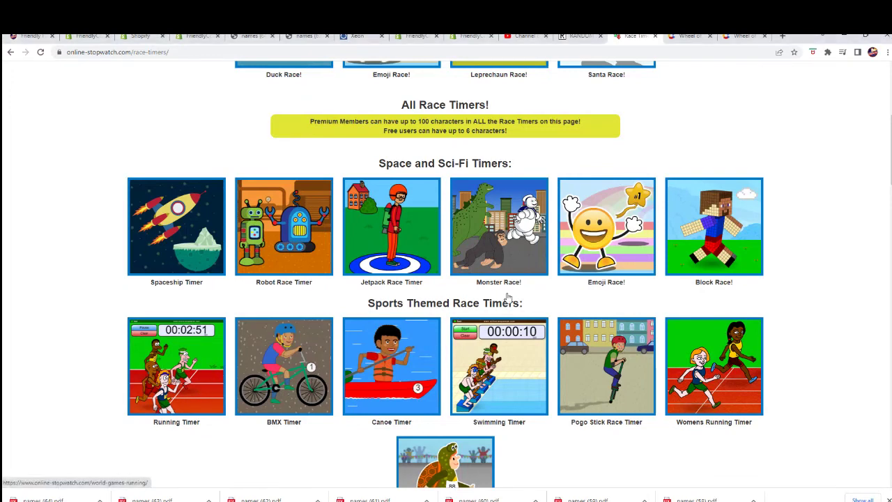
# - Open the Running Timer race page and copy the six filler names from the notes
pyautogui.click(213, 370)
pyautogui.scroll(5, 555, 343)
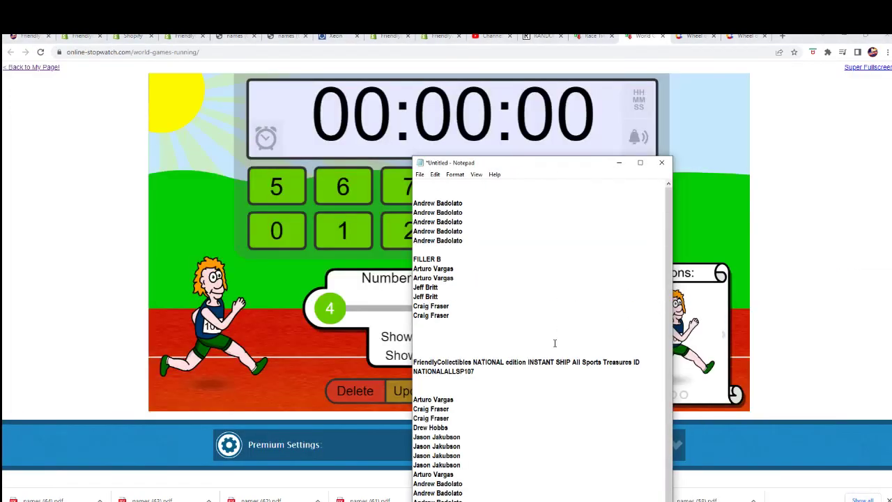
pyautogui.moveTo(453, 315); pyautogui.dragTo(415, 268)
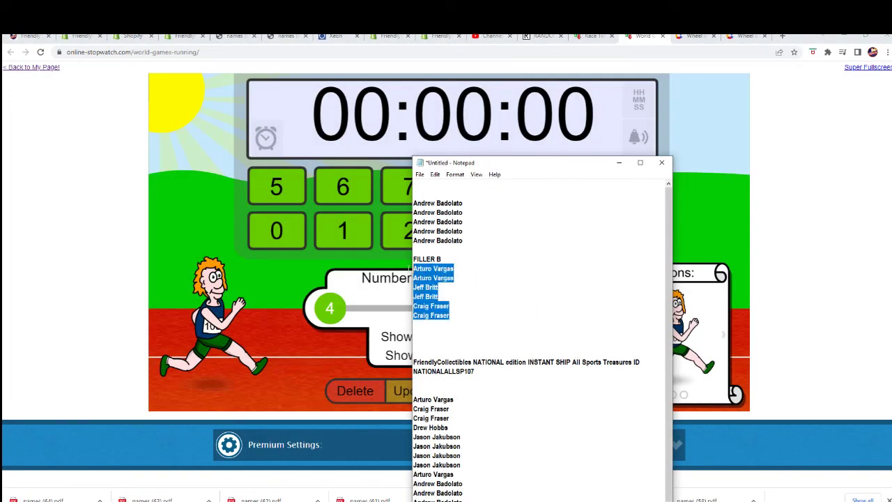
pyautogui.rightClick(438, 283)
pyautogui.click(442, 311)
pyautogui.moveTo(528, 166); pyautogui.dragTo(886, 148)
# - Set a 30-second countdown and replace the racer names with the six copied names
pyautogui.click(491, 224)
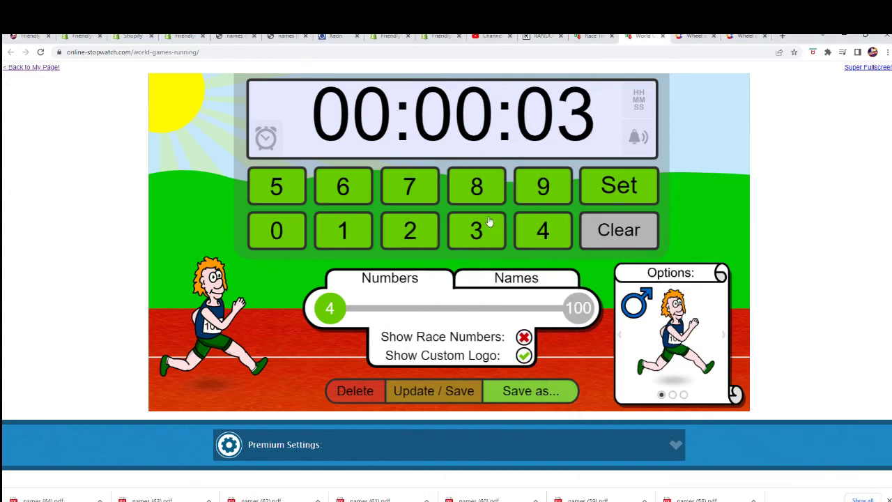
pyautogui.click(286, 223)
pyautogui.click(509, 277)
pyautogui.click(480, 304)
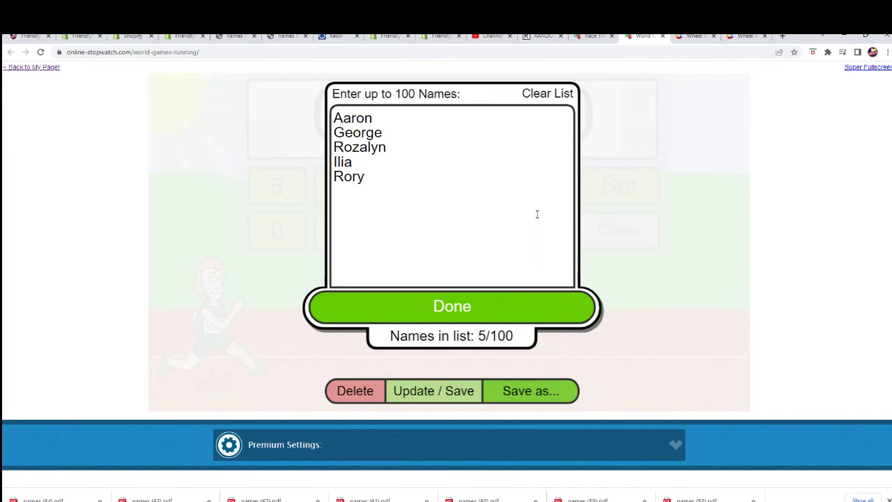
pyautogui.moveTo(385, 176); pyautogui.dragTo(335, 118)
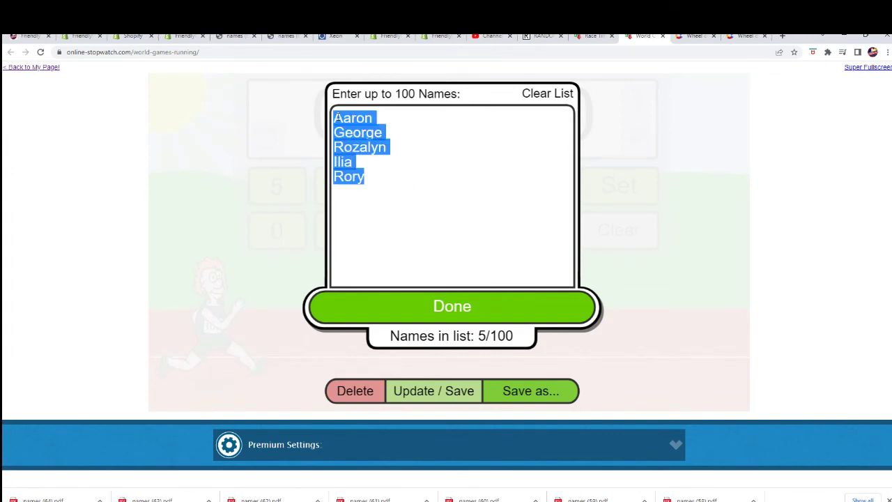
pyautogui.press('BackSpace')
pyautogui.hotkey('ctrl', 'v')
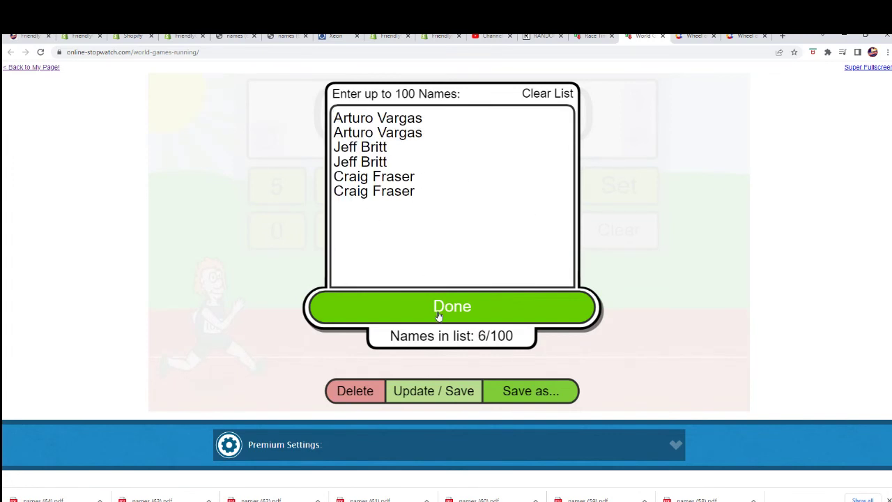
pyautogui.click(439, 315)
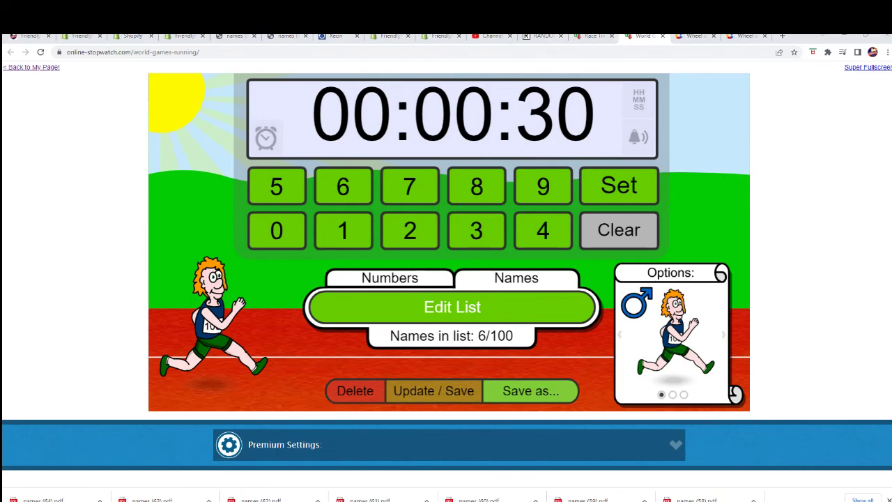
# - Delete the duplicate first racer name so the list holds five names
pyautogui.click(458, 311)
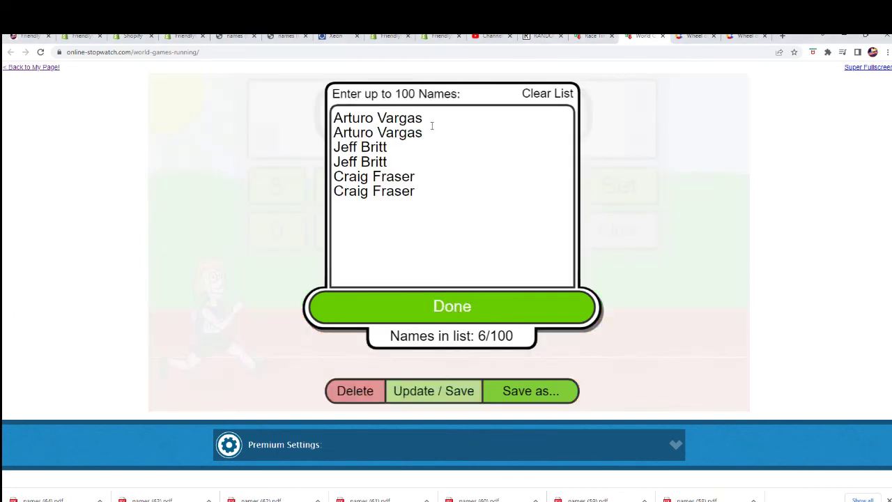
pyautogui.moveTo(433, 125); pyautogui.dragTo(388, 162)
pyautogui.click(335, 118)
pyautogui.moveTo(429, 118)
pyautogui.mouseDown()
pyautogui.moveTo(388, 162)
pyautogui.moveTo(334, 118)
pyautogui.mouseUp()
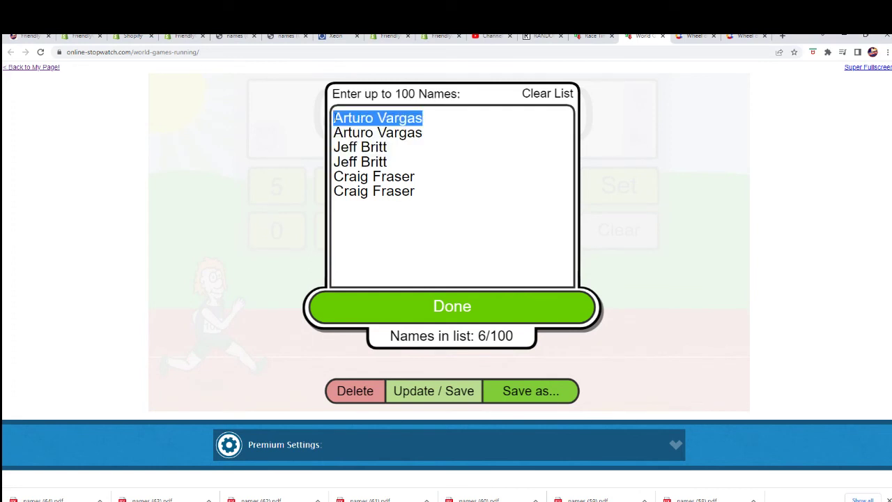
pyautogui.press('BackSpace')
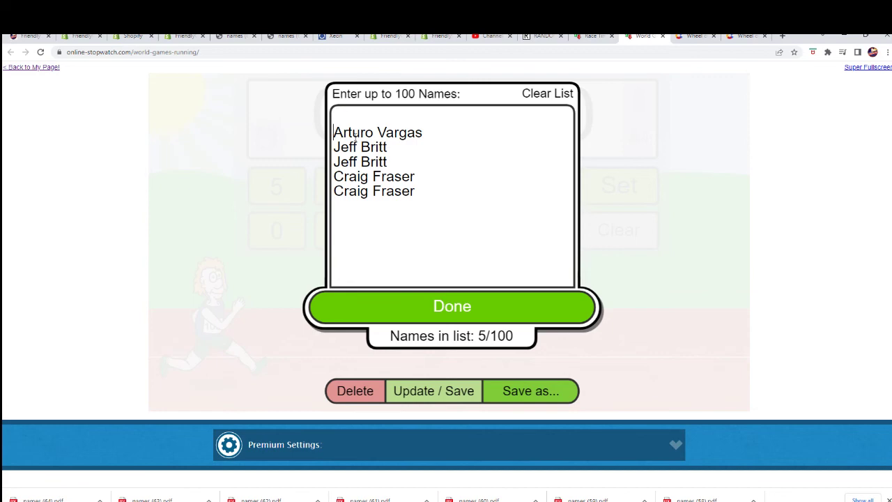
pyautogui.press('BackSpace')
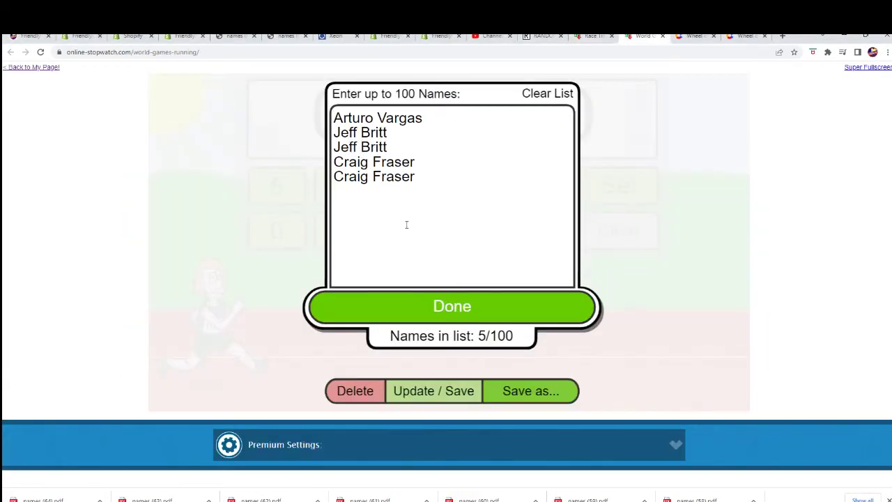
# - Load the race with five named runners, reshuffle their order three times, and go full screen
pyautogui.click(441, 303)
pyautogui.click(597, 196)
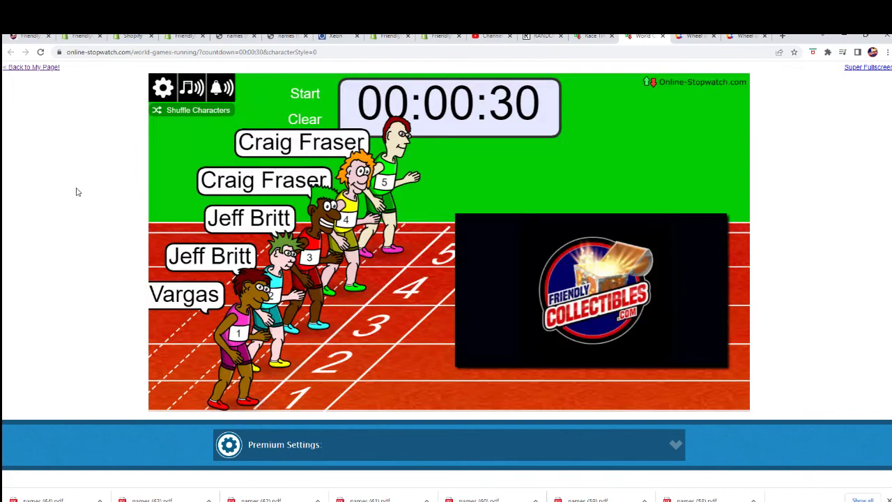
pyautogui.click(185, 115)
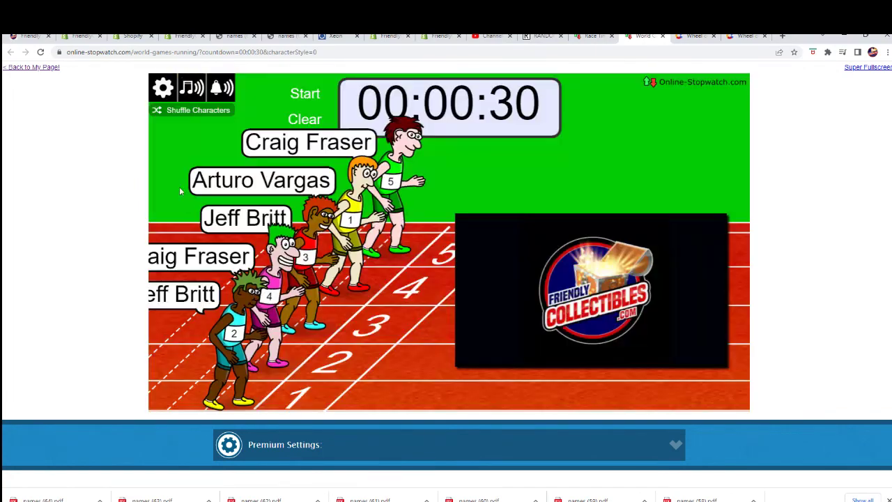
pyautogui.click(195, 112)
pyautogui.click(196, 113)
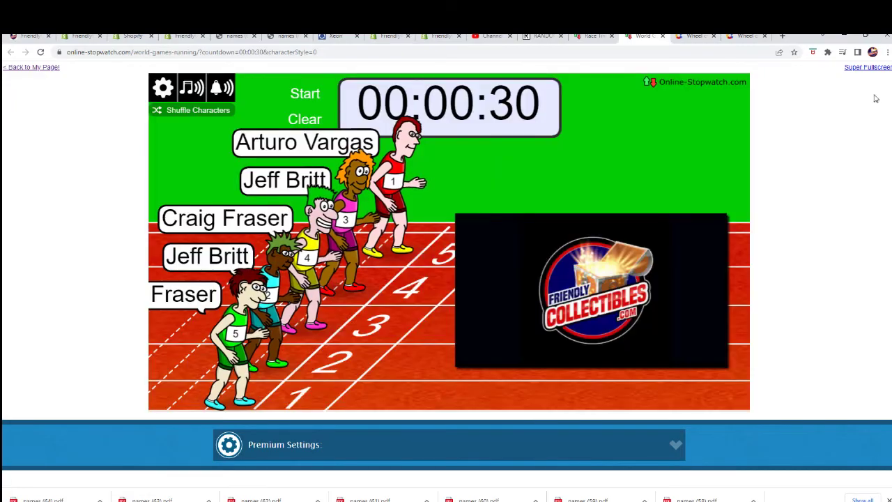
pyautogui.click(868, 68)
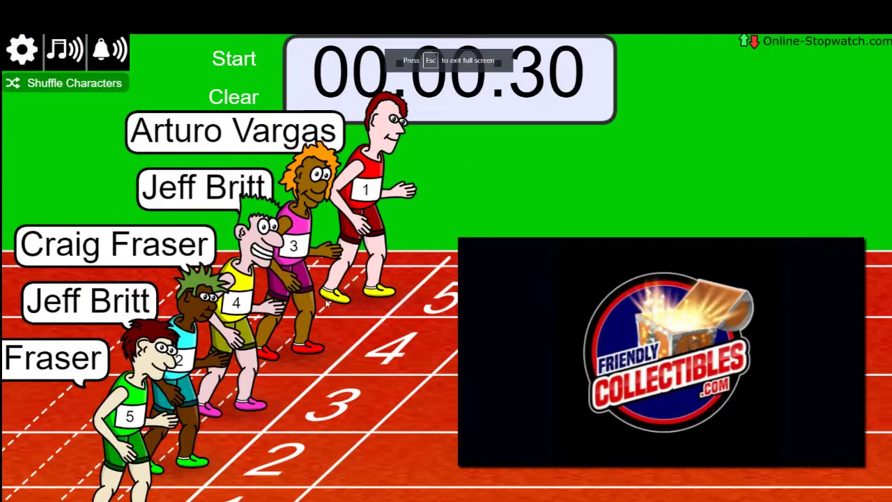
# - Run the 30-second race to the finish so the winner is shown
pyautogui.press('space')
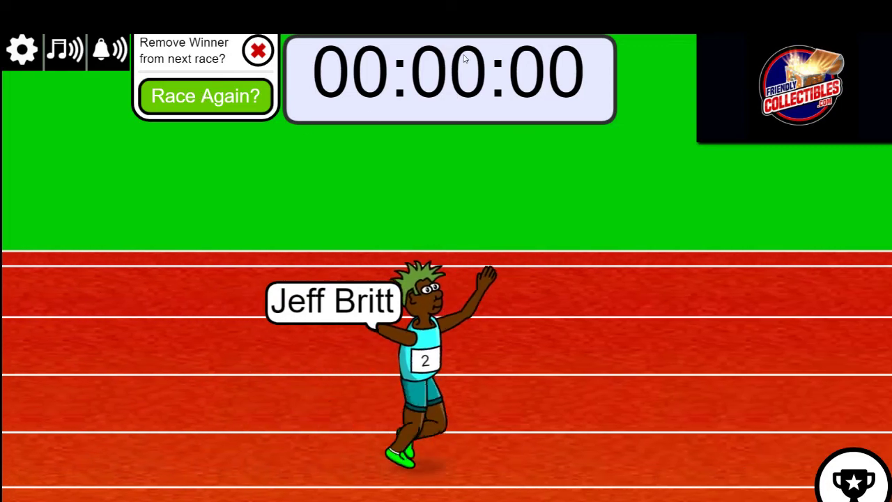
# - Leave full screen and load an empty RANDOM.ORG List Randomizer form
pyautogui.press('Escape')
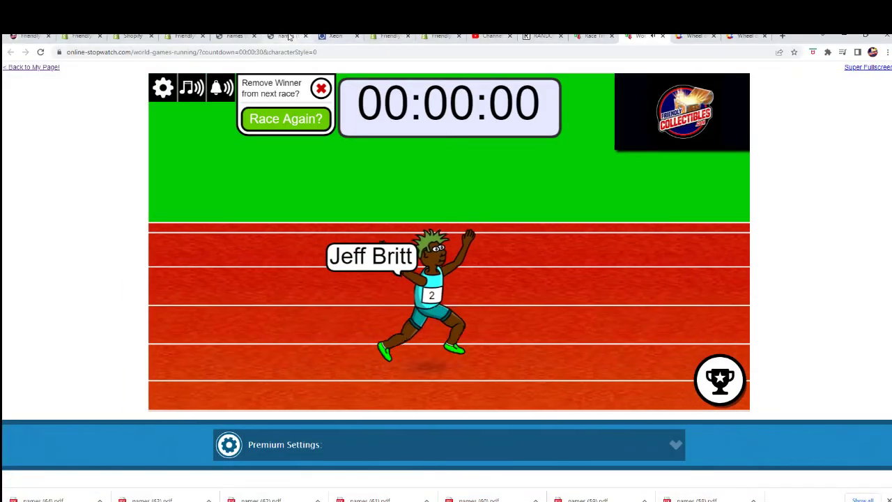
pyautogui.click(542, 35)
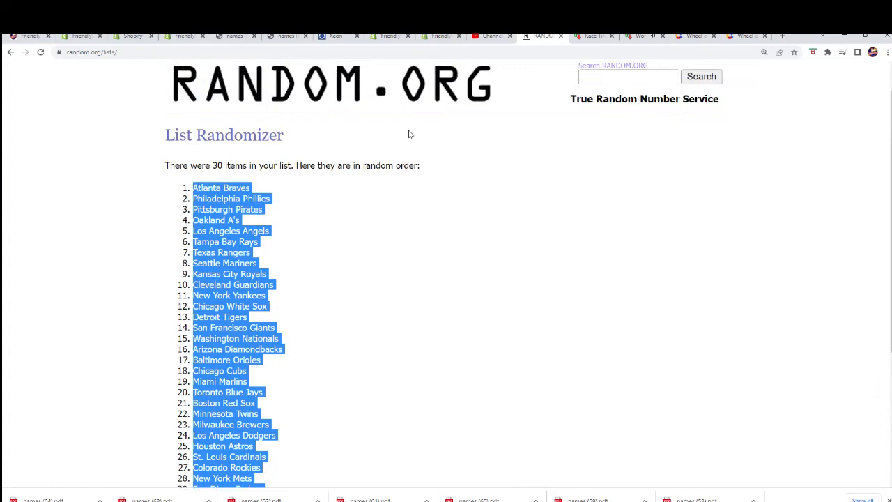
pyautogui.scroll(1, 409, 134)
pyautogui.moveTo(332, 84)
pyautogui.click(343, 96)
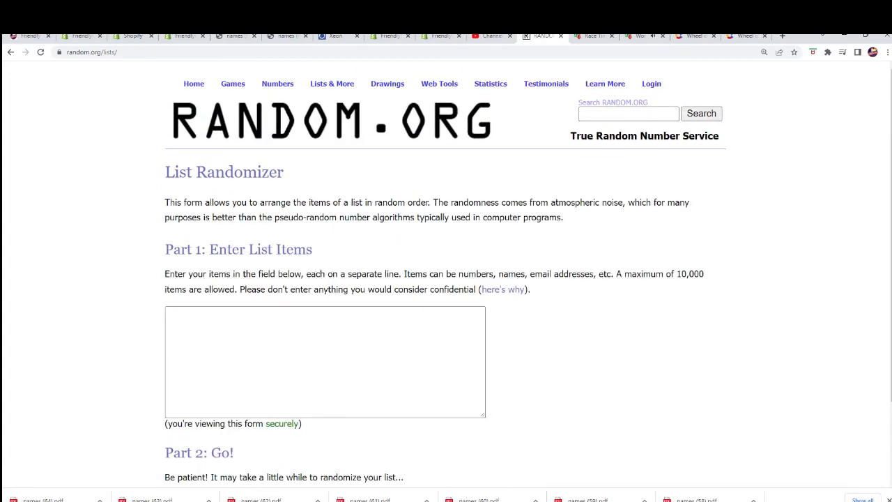
# - Remove the filler block from the notes and paste the owner names into the list box
pyautogui.hotkey('alt', 'Tab')
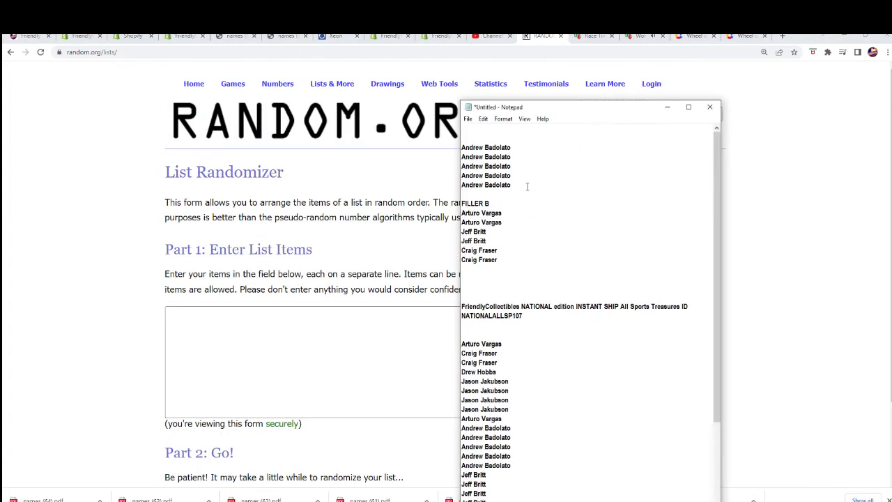
pyautogui.moveTo(508, 259); pyautogui.dragTo(476, 144)
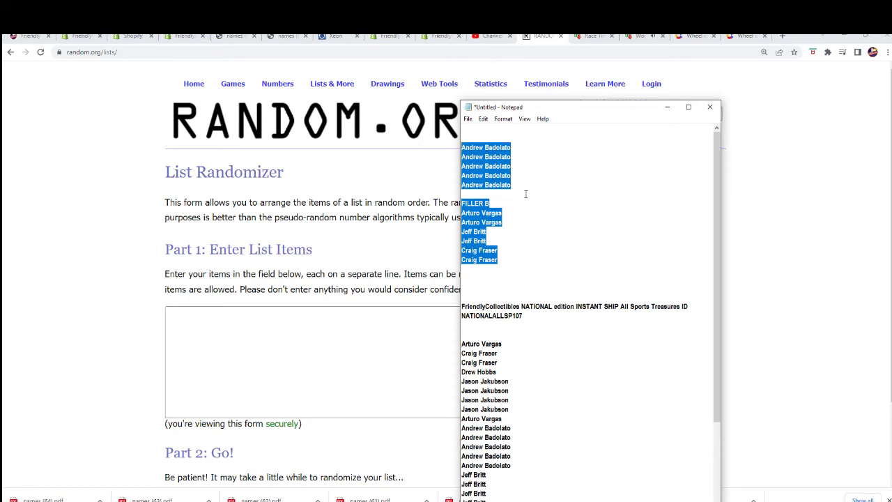
pyautogui.press('Delete')
pyautogui.moveTo(486, 403); pyautogui.dragTo(467, 241)
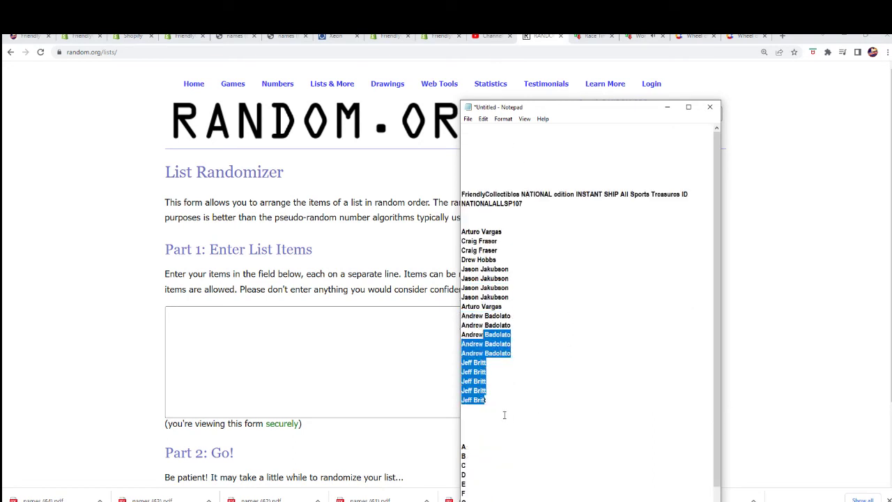
pyautogui.rightClick(474, 239)
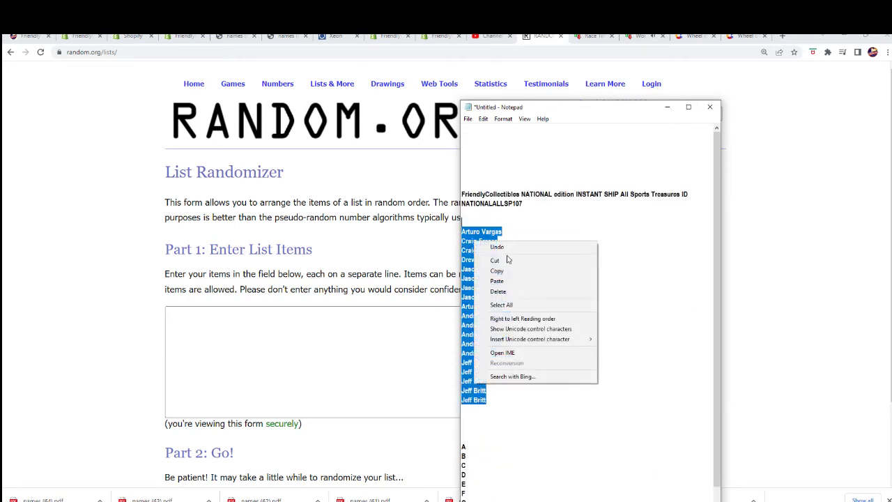
pyautogui.click(488, 269)
pyautogui.click(344, 308)
pyautogui.rightClick(353, 315)
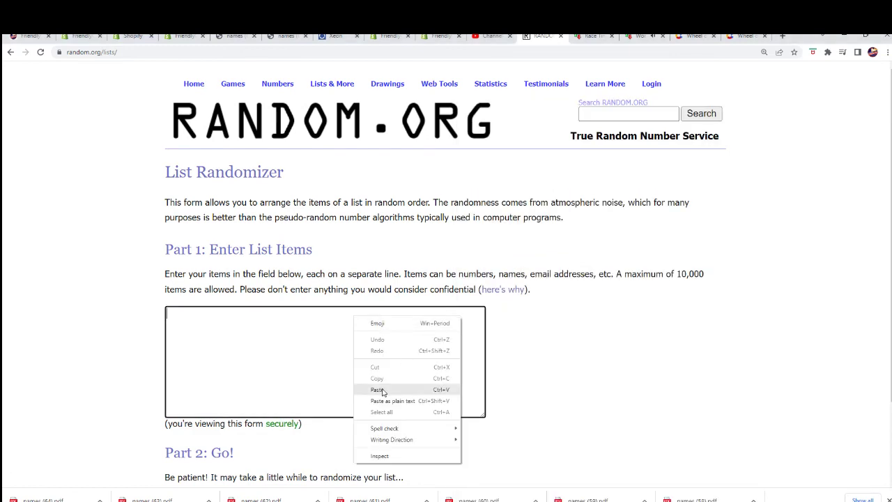
pyautogui.click(385, 390)
# - Randomize the pasted names, then paste them into a fresh form and randomize again
pyautogui.click(213, 403)
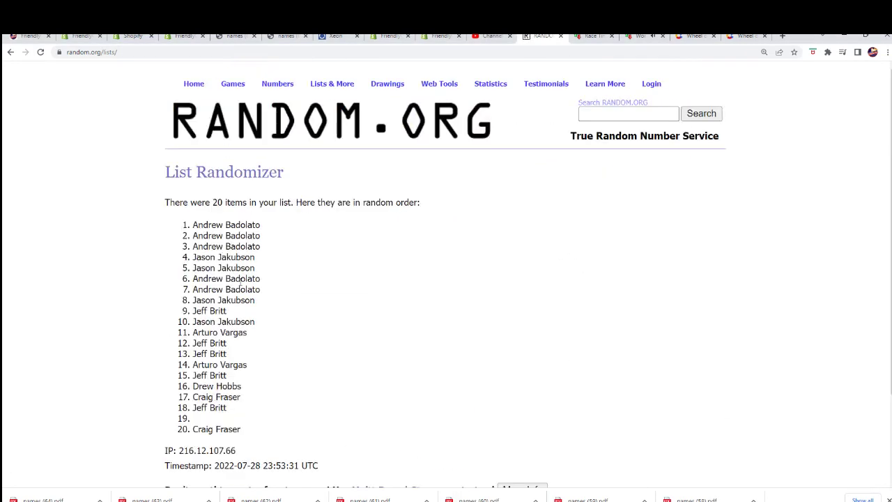
pyautogui.click(343, 97)
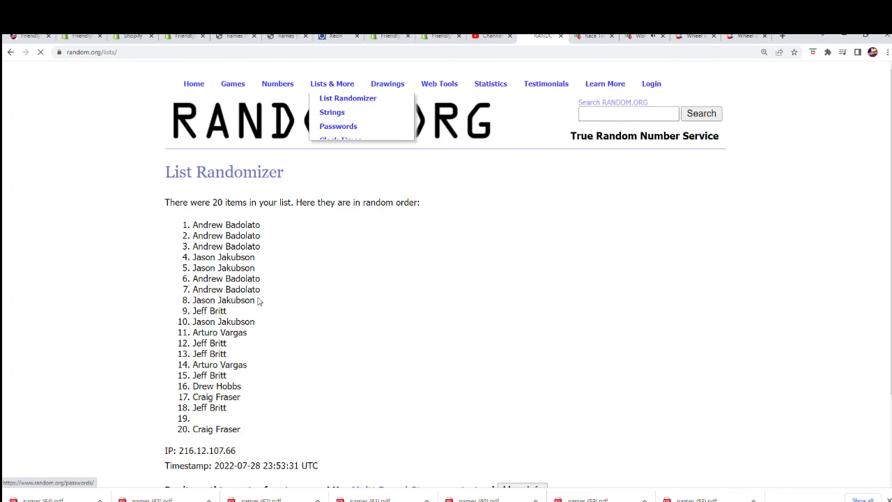
pyautogui.click(207, 348)
pyautogui.hotkey('ctrl', 'v')
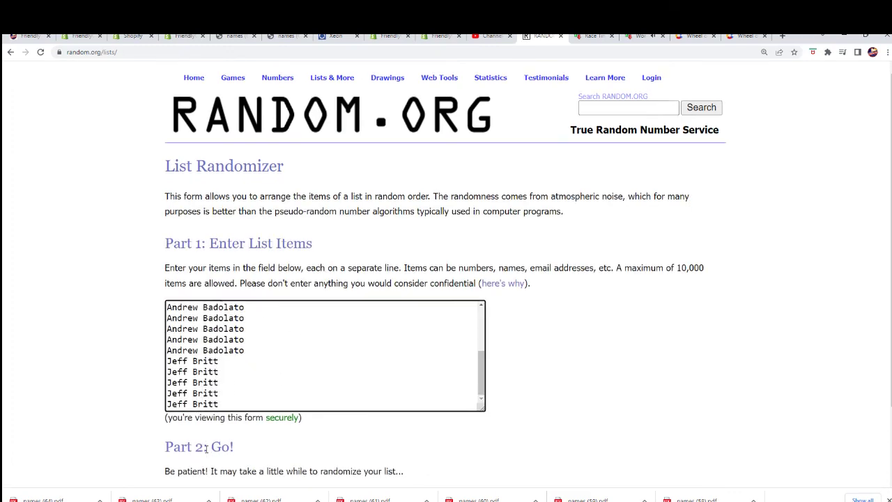
pyautogui.scroll(-3, 199, 446)
pyautogui.click(188, 410)
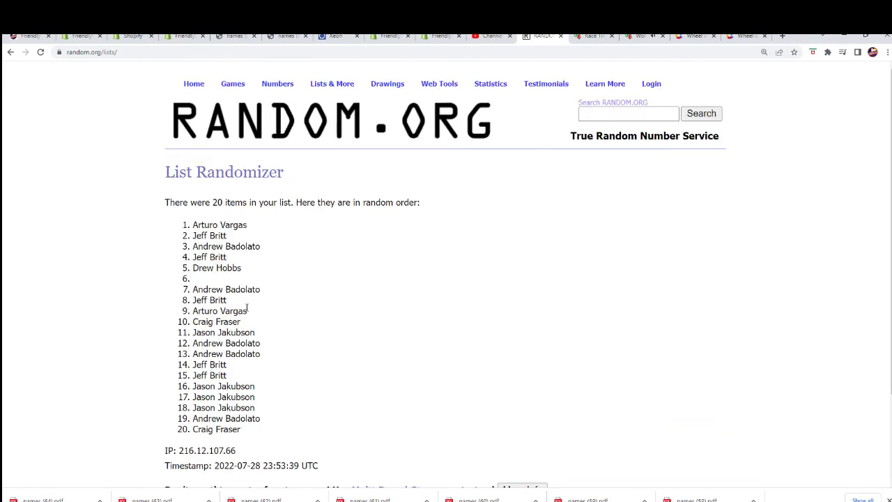
pyautogui.moveTo(332, 84)
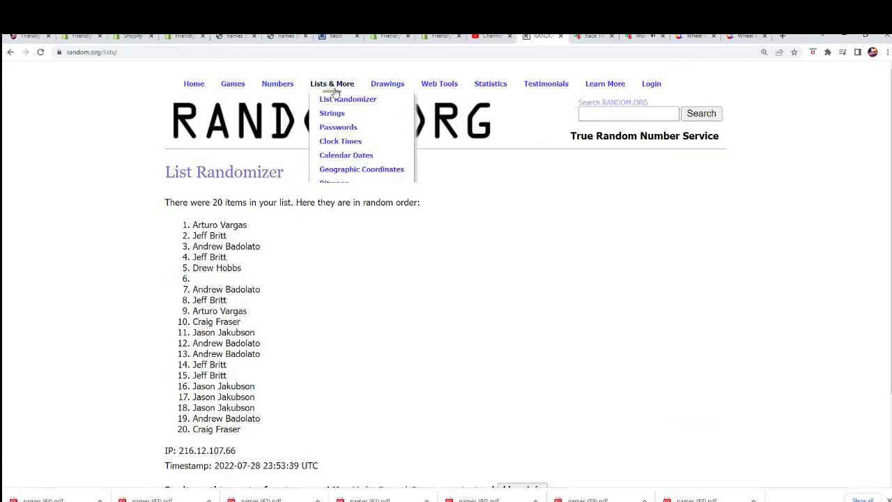
# - Paste the owner names into a new empty form and check the 19-name list
pyautogui.click(328, 96)
pyautogui.click(198, 320)
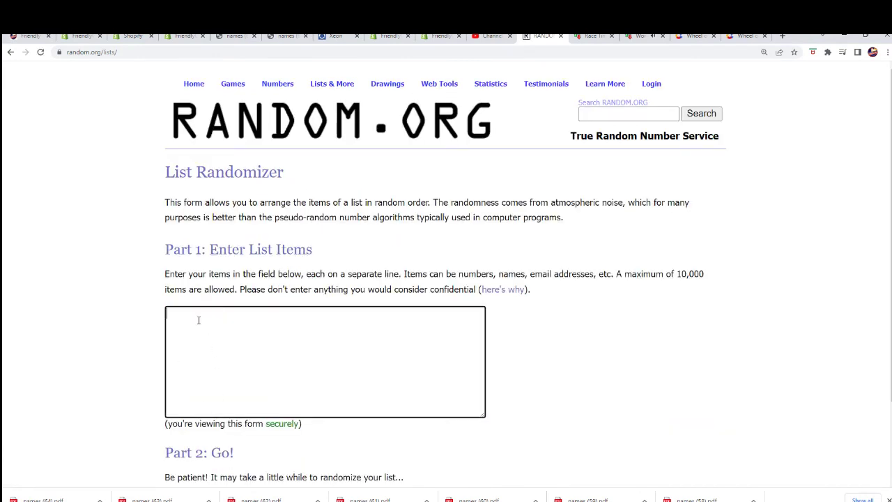
pyautogui.hotkey('ctrl', 'v')
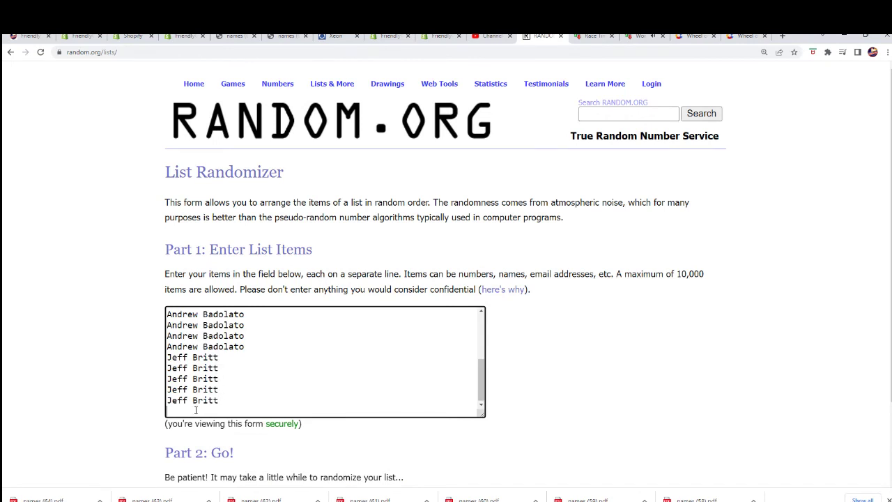
pyautogui.scroll(1, 194, 401)
pyautogui.scroll(10, 182, 356)
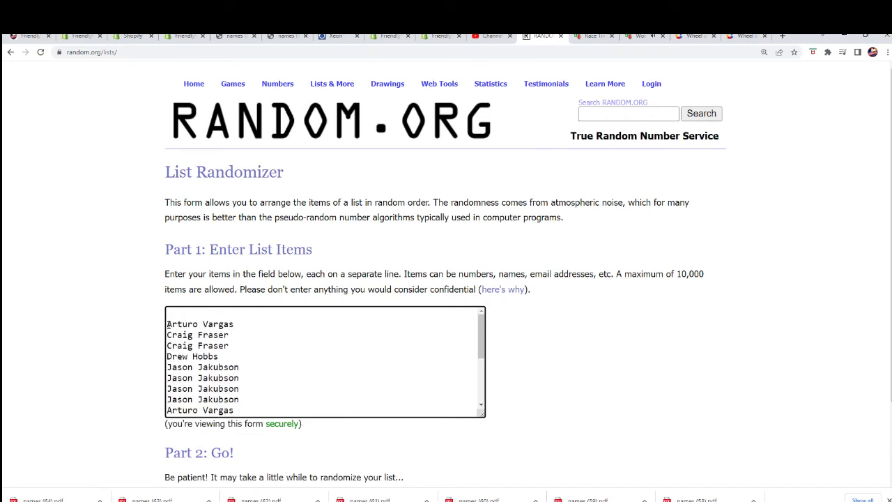
pyautogui.scroll(-1, 221, 341)
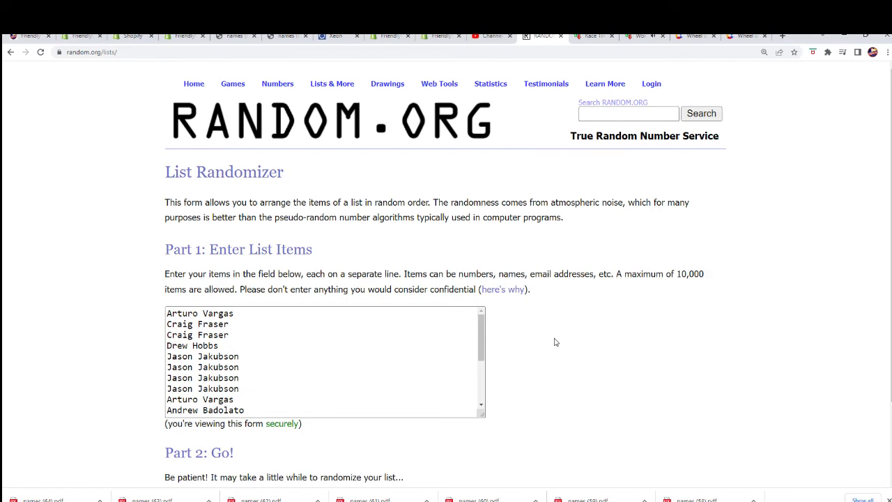
pyautogui.scroll(-3, 550, 345)
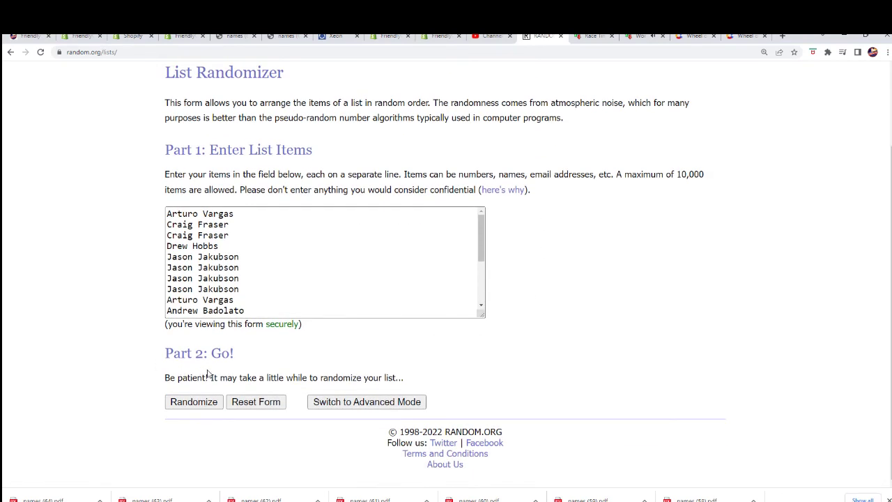
pyautogui.click(213, 258)
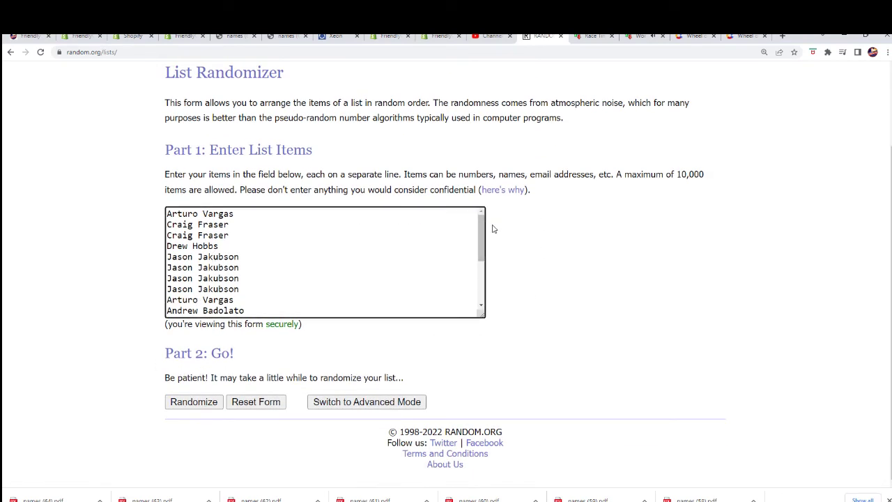
pyautogui.moveTo(481, 230); pyautogui.dragTo(481, 222)
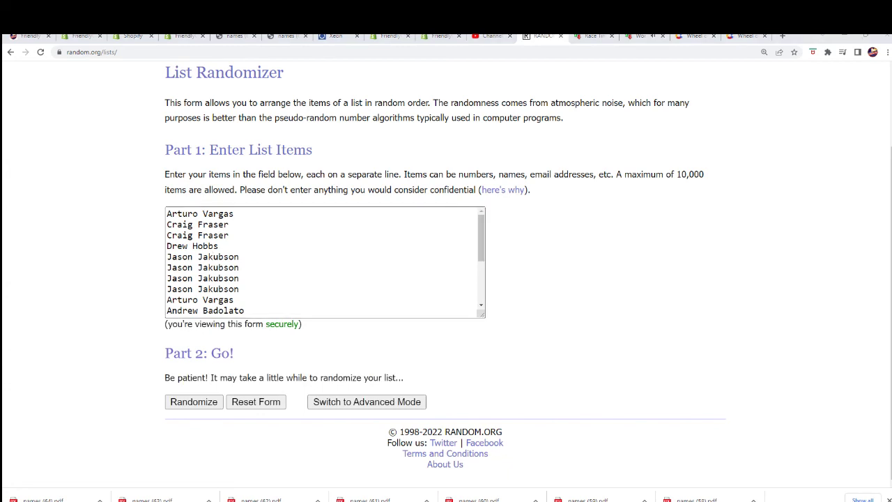
# - Place the Excel workbook beside the name list and select cells A3, B3 and B4
pyautogui.moveTo(601, 135)
pyautogui.mouseDown()
pyautogui.moveTo(561, 81)
pyautogui.moveTo(561, 33)
pyautogui.mouseUp()
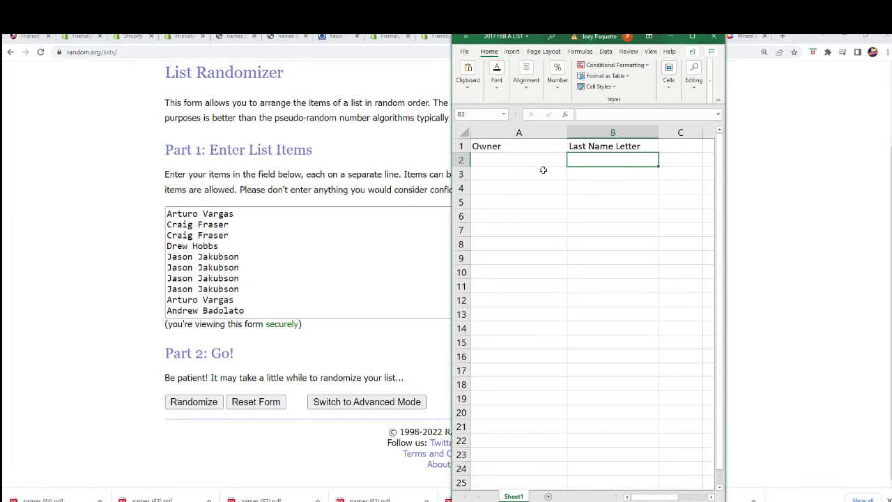
pyautogui.click(543, 170)
pyautogui.click(581, 171)
pyautogui.press('Down')
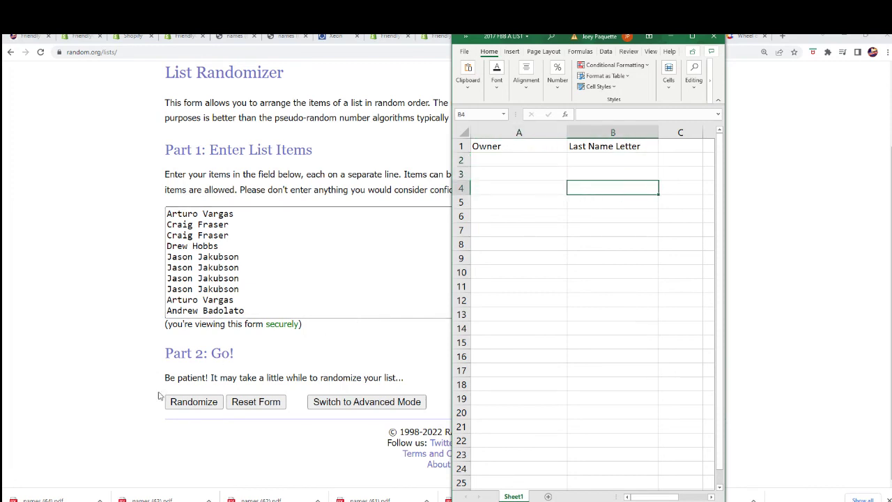
# - Randomize the 19-name list and reshuffle it three more times
pyautogui.click(194, 404)
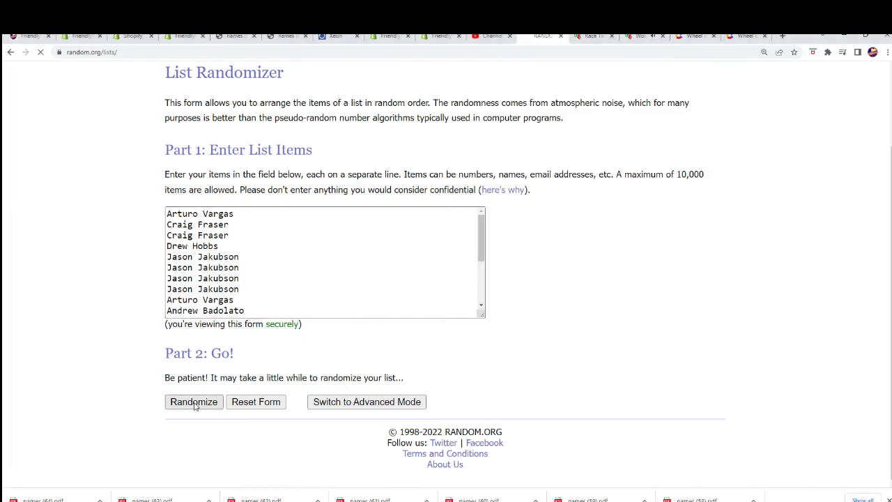
pyautogui.scroll(-2, 194, 405)
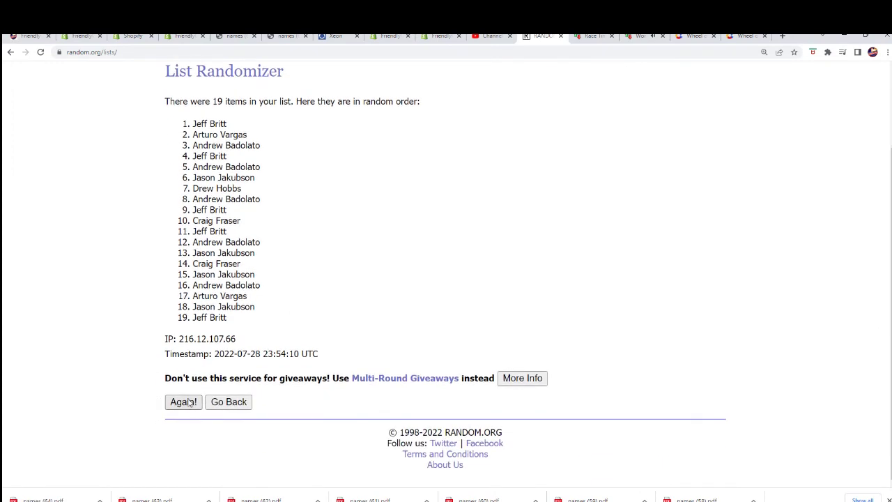
pyautogui.click(185, 403)
pyautogui.click(183, 404)
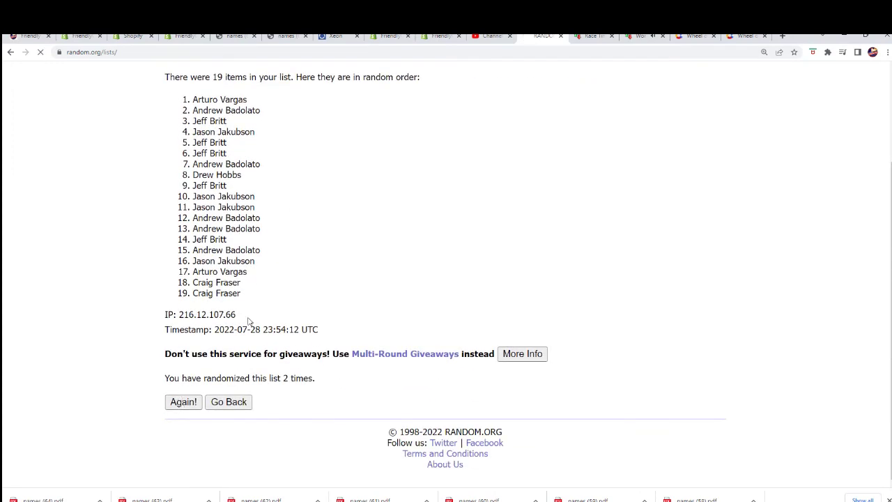
pyautogui.click(194, 405)
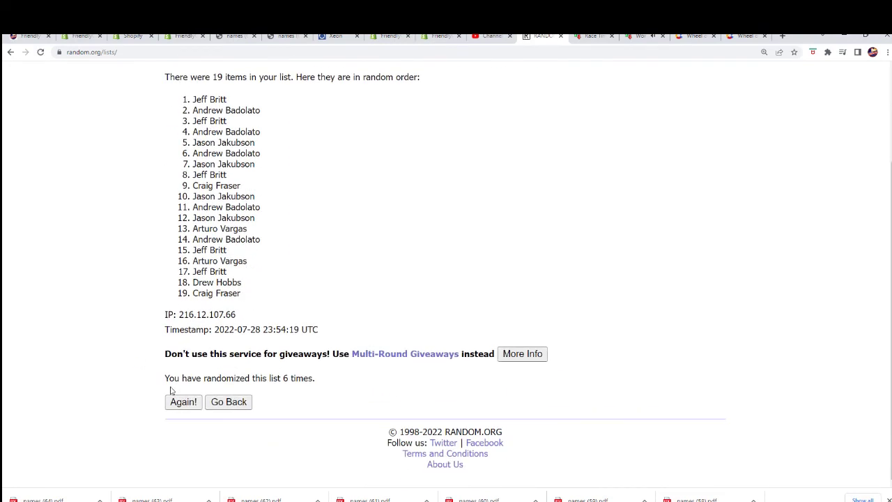
# - Copy all 19 randomized names and switch to the Excel workbook
pyautogui.moveTo(193, 224); pyautogui.dragTo(251, 425)
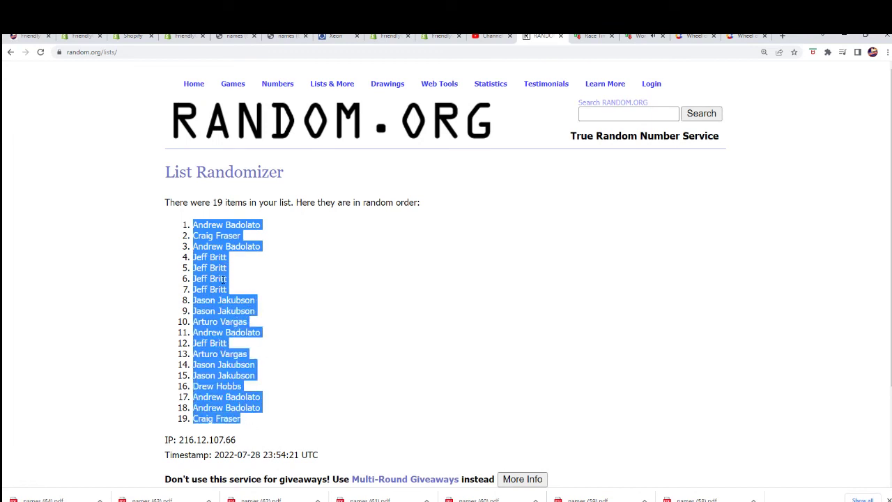
pyautogui.rightClick(213, 244)
pyautogui.click(216, 256)
pyautogui.click(212, 272)
pyautogui.moveTo(230, 289); pyautogui.dragTo(196, 258)
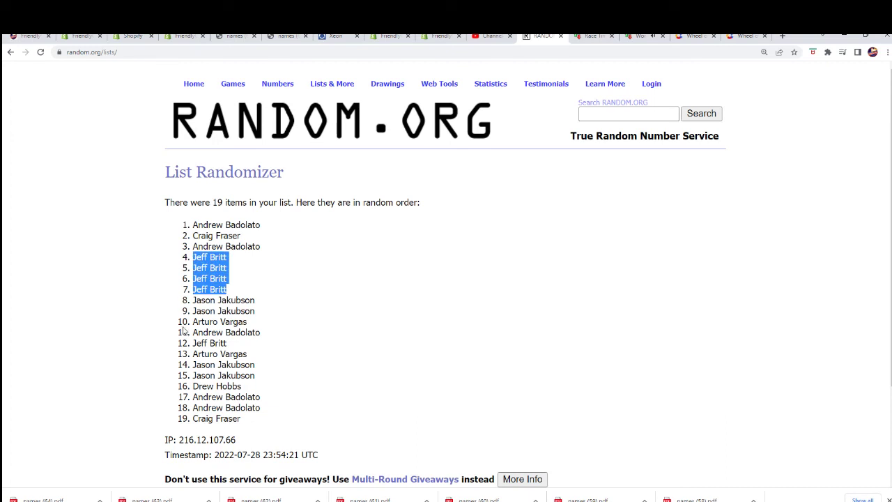
pyautogui.scroll(-2, 258, 282)
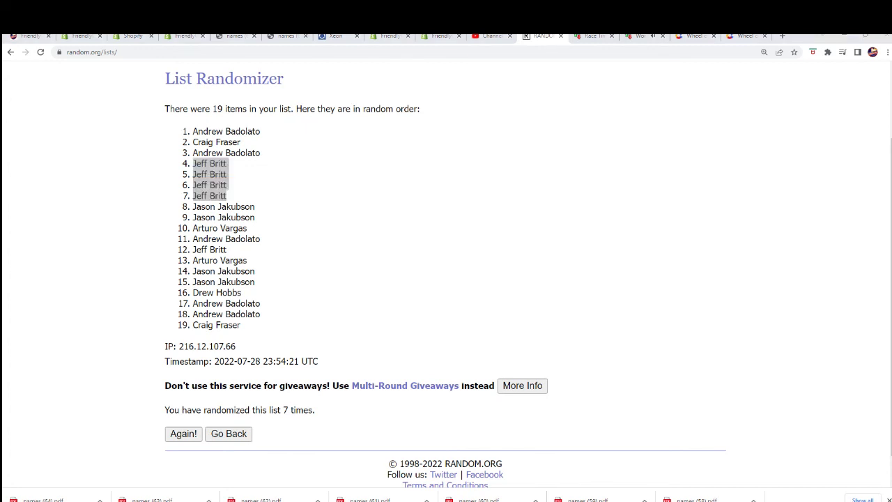
pyautogui.hotkey('alt', 'Tab')
# - Paste the randomized names into A2 as plain text via Paste Special
pyautogui.click(506, 161)
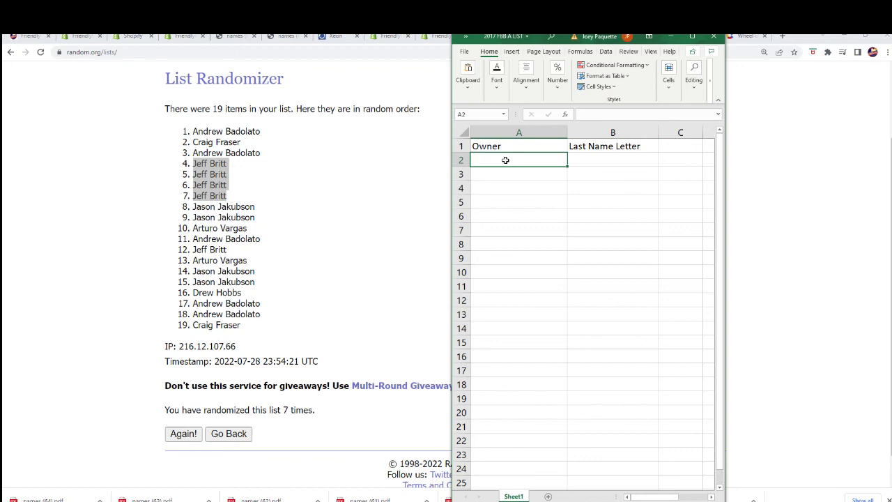
pyautogui.rightClick(506, 160)
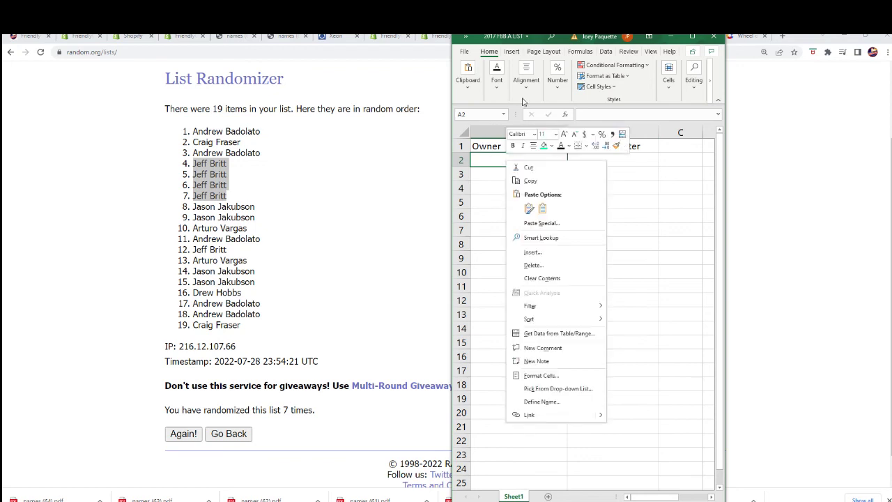
pyautogui.click(538, 225)
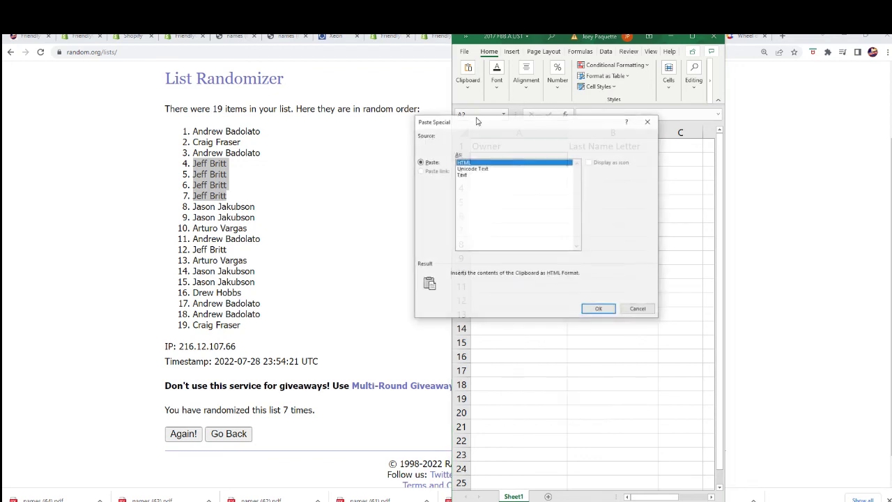
pyautogui.click(463, 175)
pyautogui.click(598, 308)
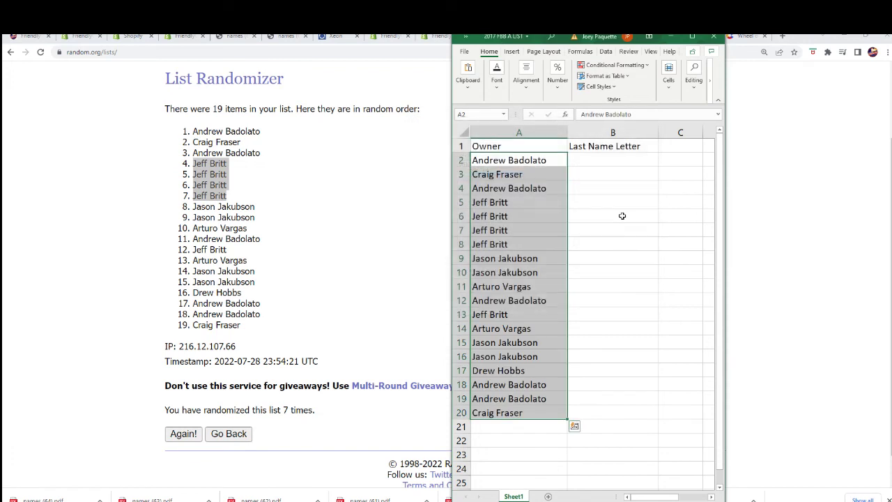
# - Narrow column A to fit the names and select cell B2
pyautogui.click(559, 132)
pyautogui.moveTo(566, 131); pyautogui.dragTo(554, 136)
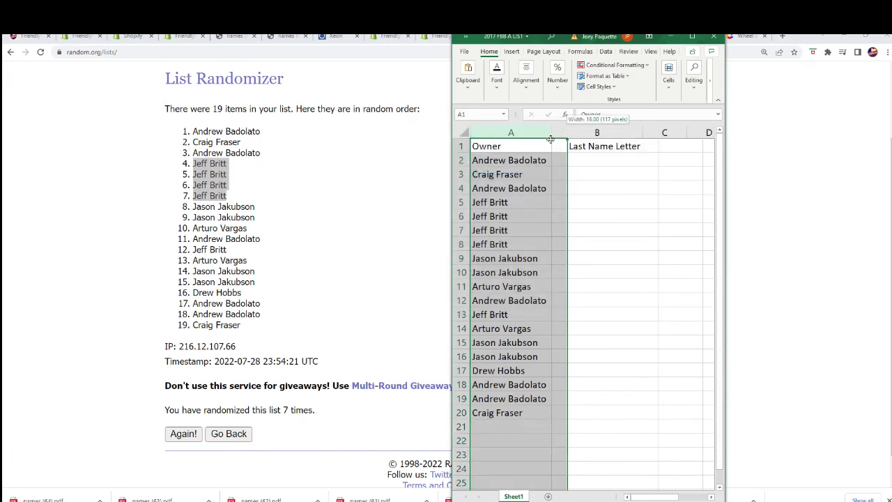
pyautogui.moveTo(551, 139); pyautogui.dragTo(551, 140)
pyautogui.click(561, 167)
pyautogui.scroll(2, 348, 167)
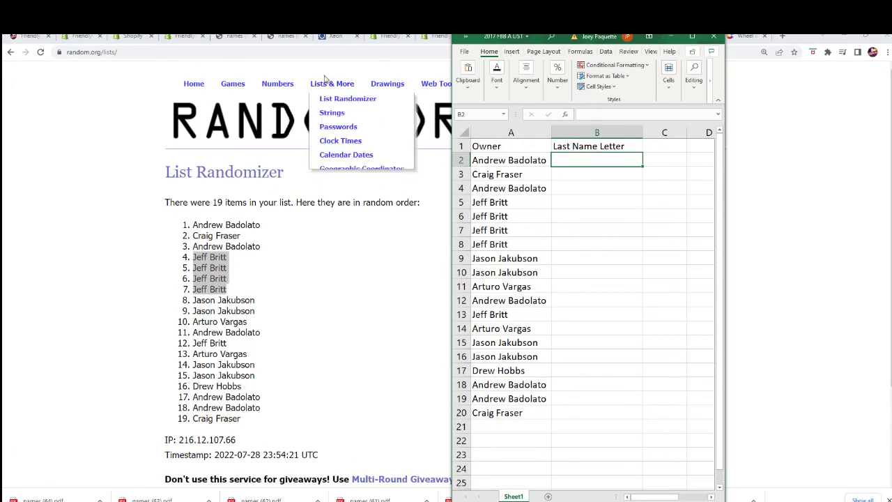
# - Open a fresh List Randomizer form and copy the last-name letter list from the notes
pyautogui.click(340, 100)
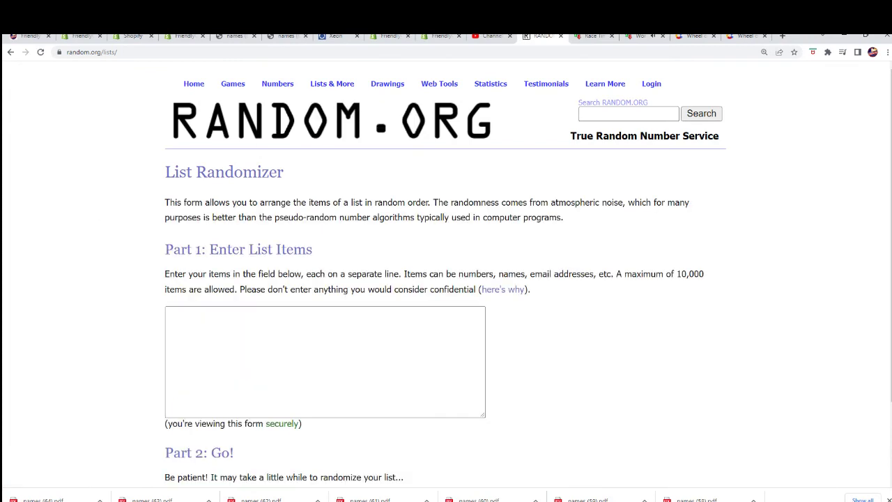
pyautogui.hotkey('alt', 'Tab')
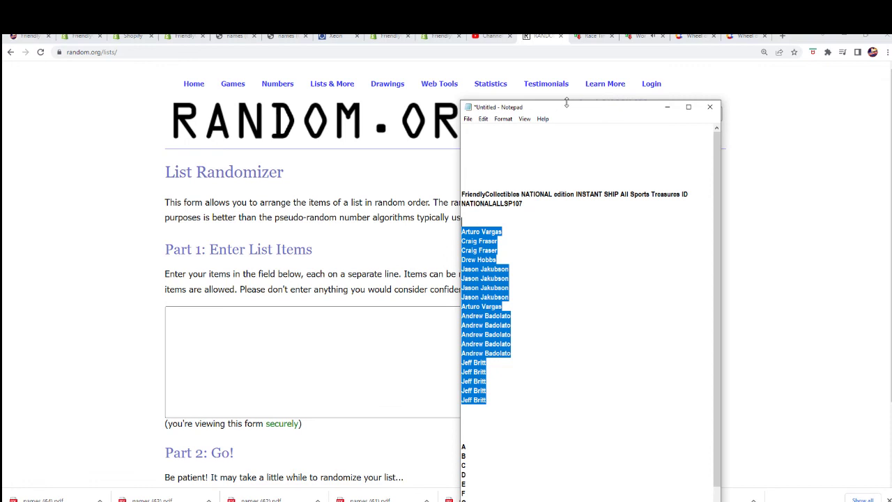
pyautogui.moveTo(566, 102); pyautogui.dragTo(566, 32)
pyautogui.scroll(-2, 594, 320)
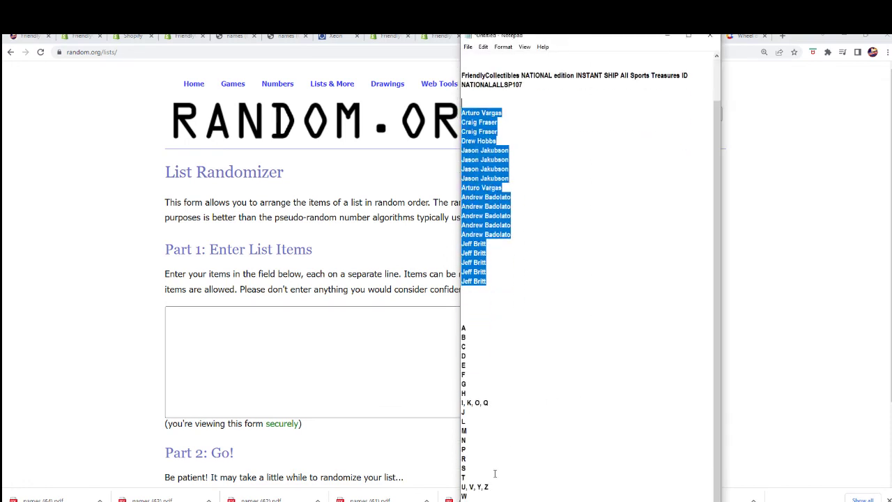
pyautogui.moveTo(471, 497); pyautogui.dragTo(480, 403)
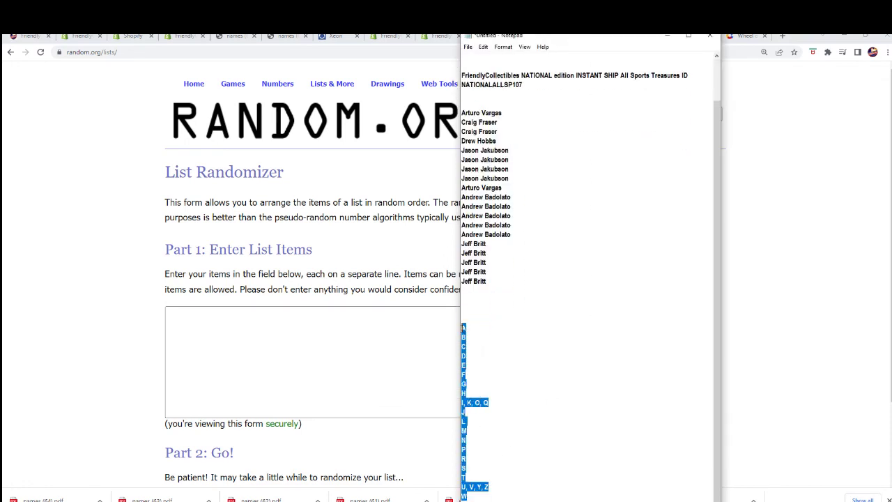
pyautogui.rightClick(505, 326)
pyautogui.click(490, 361)
# - Paste the 19 letter groups into the list box and randomize them
pyautogui.click(329, 358)
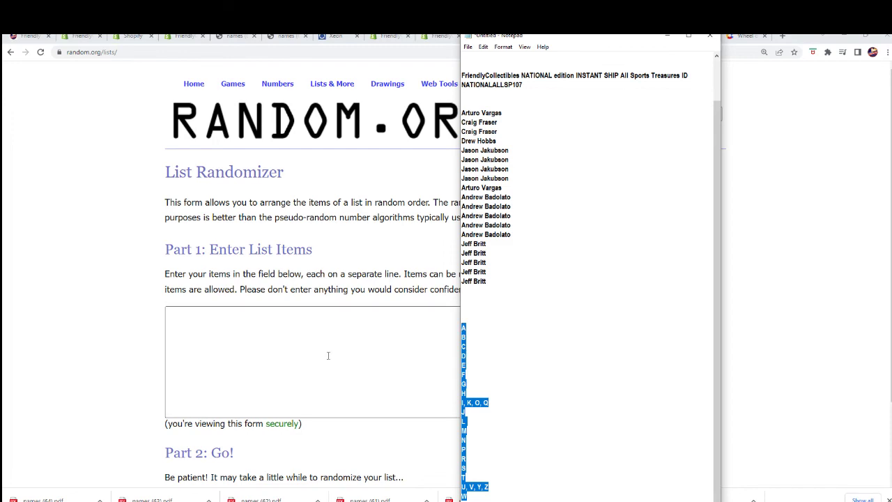
pyautogui.rightClick(237, 332)
pyautogui.click(254, 404)
pyautogui.scroll(-2, 498, 354)
pyautogui.click(179, 402)
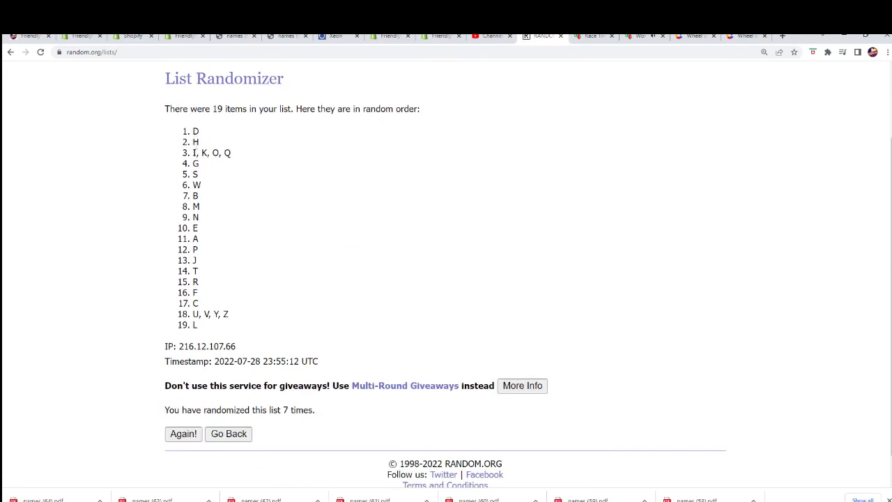
# - Copy the randomized letter list and return to the spreadsheet
pyautogui.moveTo(193, 131); pyautogui.dragTo(198, 304)
pyautogui.rightClick(197, 313)
pyautogui.click(209, 320)
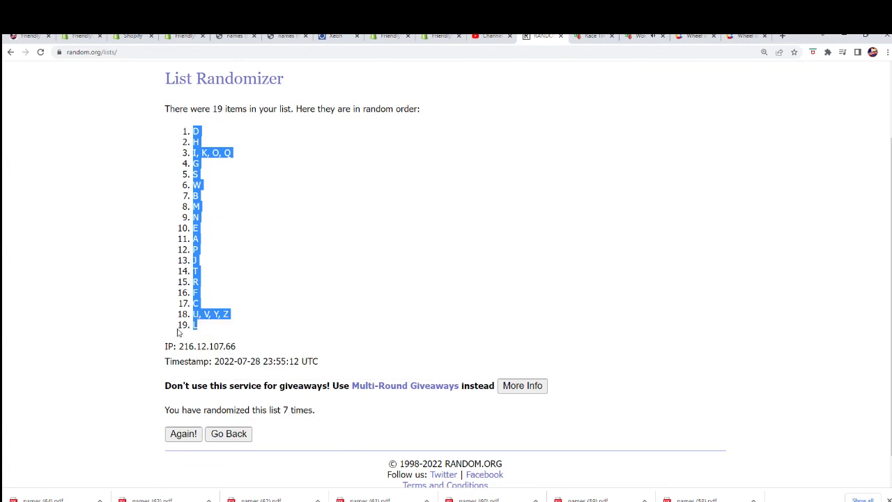
pyautogui.hotkey('alt', 'Tab')
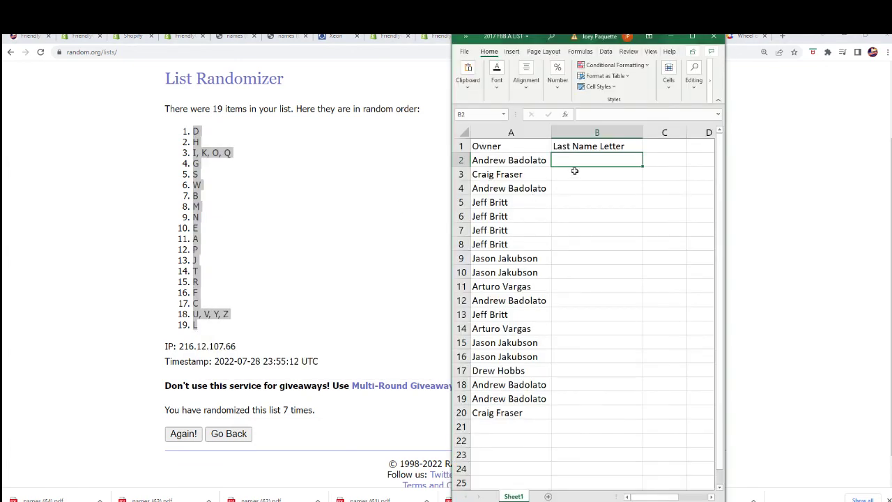
# - Paste the letters into B2 as plain text via Paste Special
pyautogui.rightClick(563, 159)
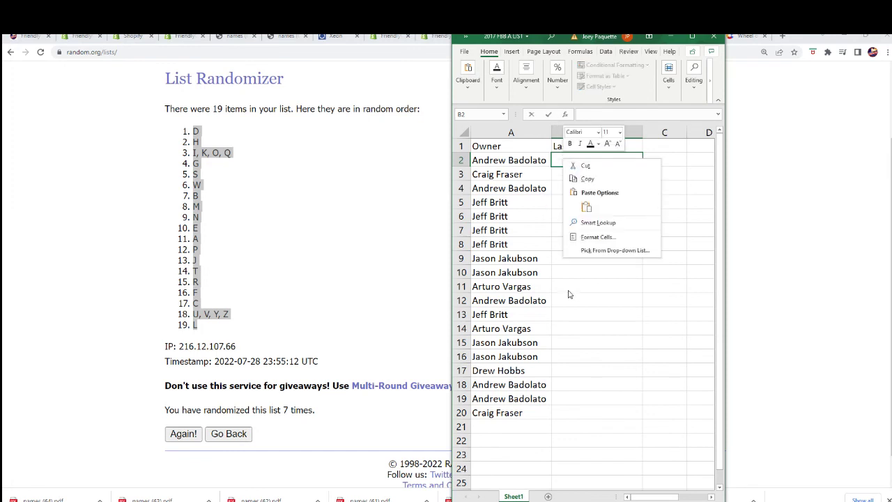
pyautogui.press('Escape')
pyautogui.click(573, 179)
pyautogui.rightClick(563, 159)
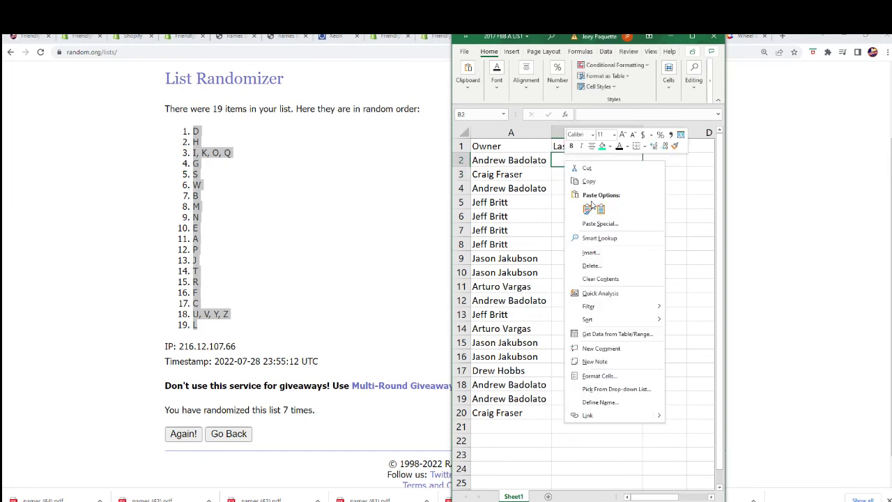
pyautogui.click(600, 223)
pyautogui.click(514, 173)
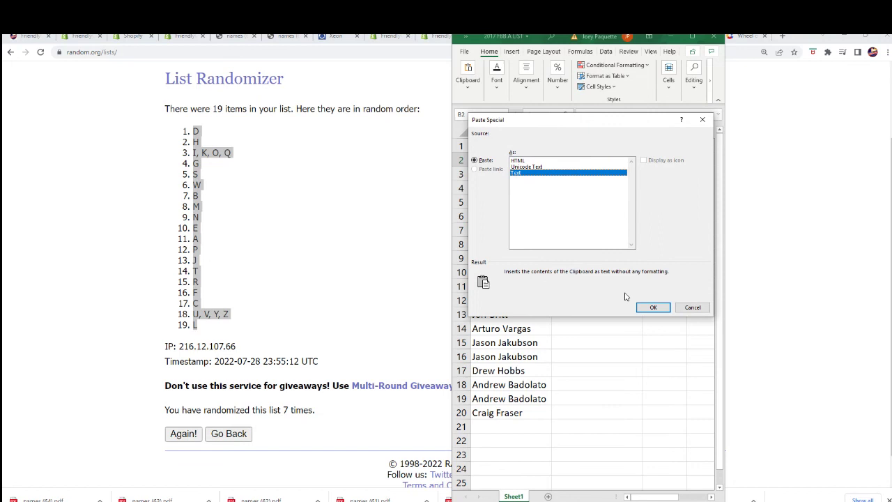
pyautogui.click(653, 308)
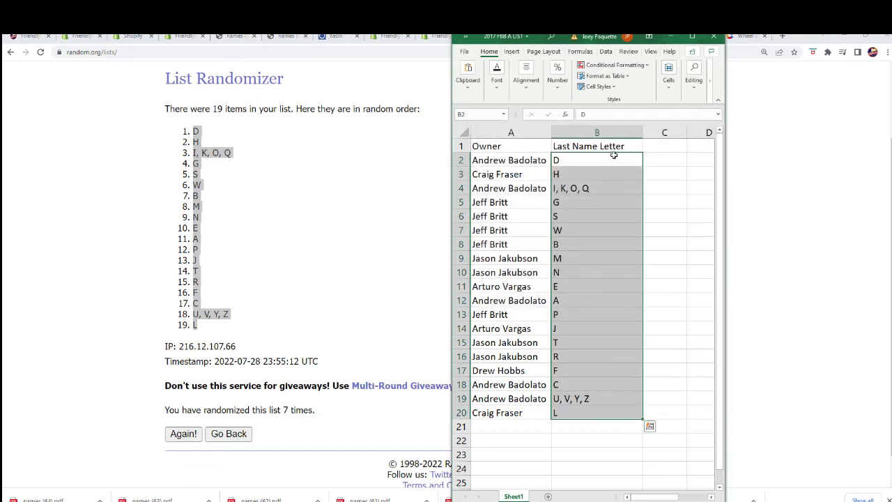
# - Sort the owner–letter table in A1:B22 by column B, A to Z
pyautogui.moveTo(517, 144); pyautogui.dragTo(628, 441)
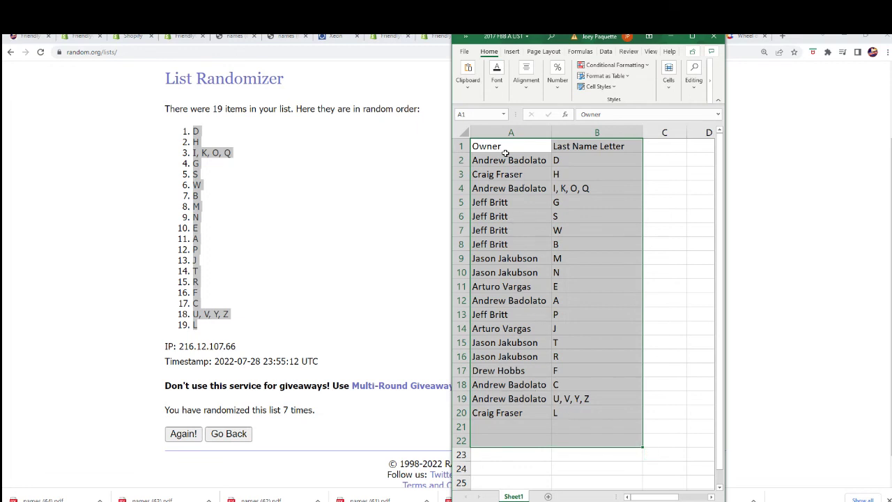
pyautogui.click(606, 52)
pyautogui.click(607, 78)
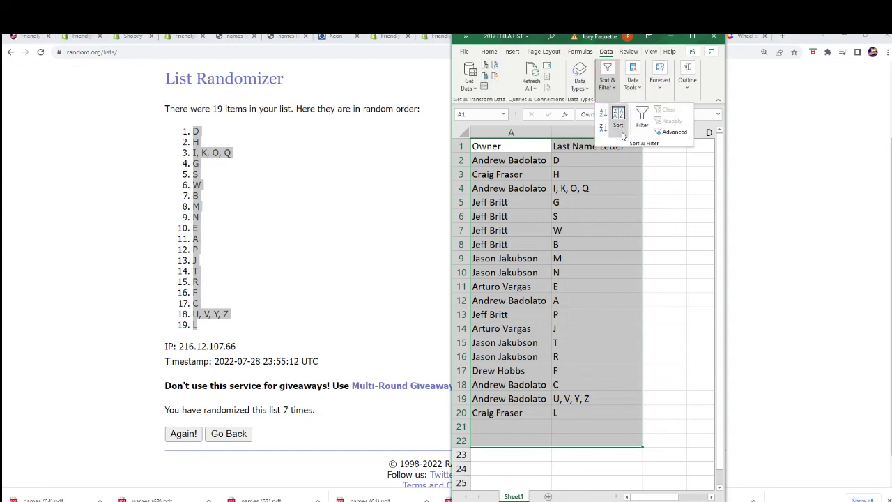
pyautogui.click(621, 133)
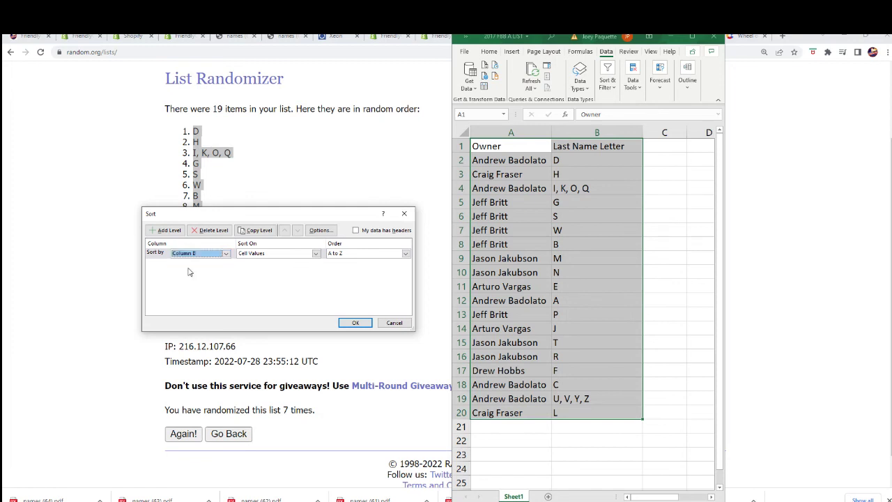
pyautogui.click(352, 322)
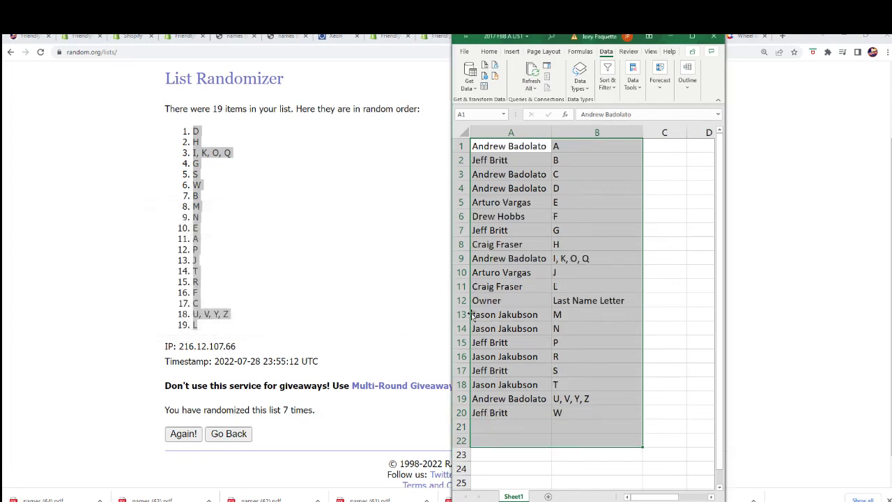
# - Delete row 12, the Owner header row displaced by the sort
pyautogui.click(462, 301)
pyautogui.rightClick(462, 301)
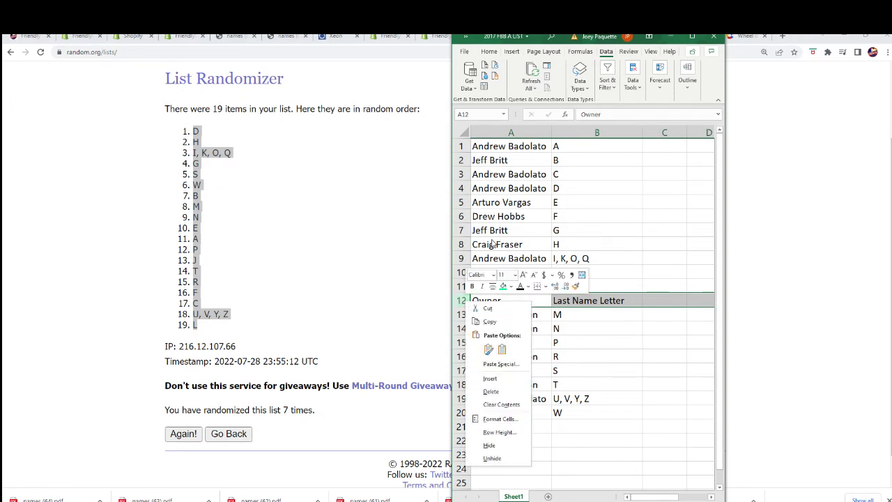
pyautogui.click(490, 392)
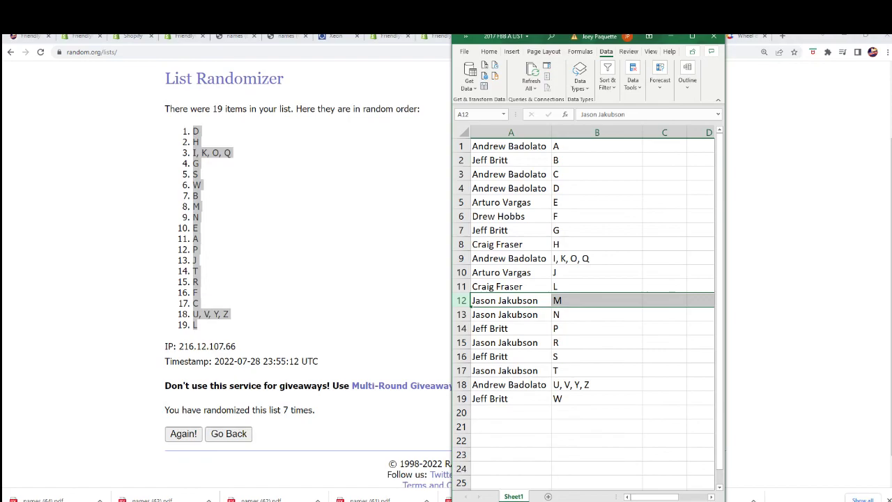